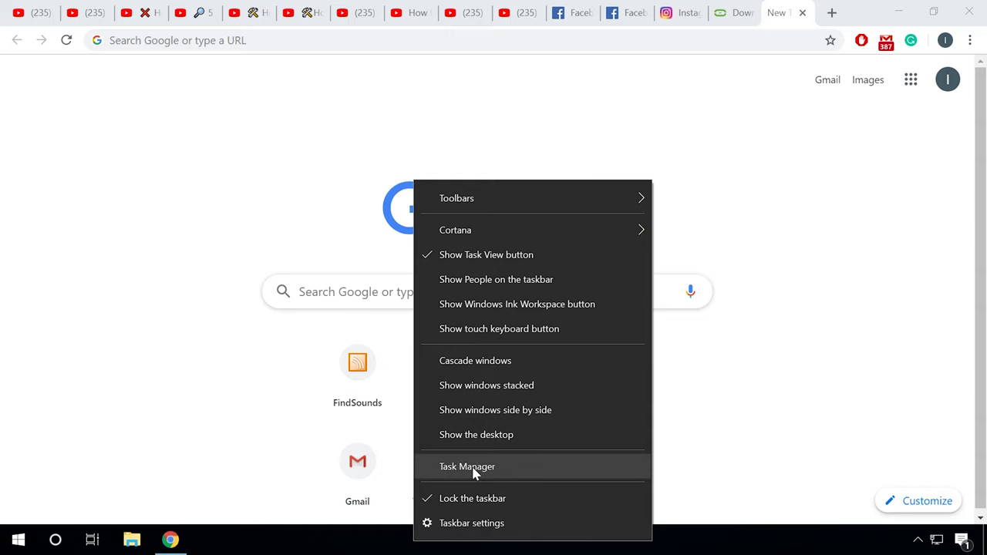
Step: Open the detailed Windows Task Manager view, inspect the individual Google Chrome processes, and close Task Manager
click(467, 466)
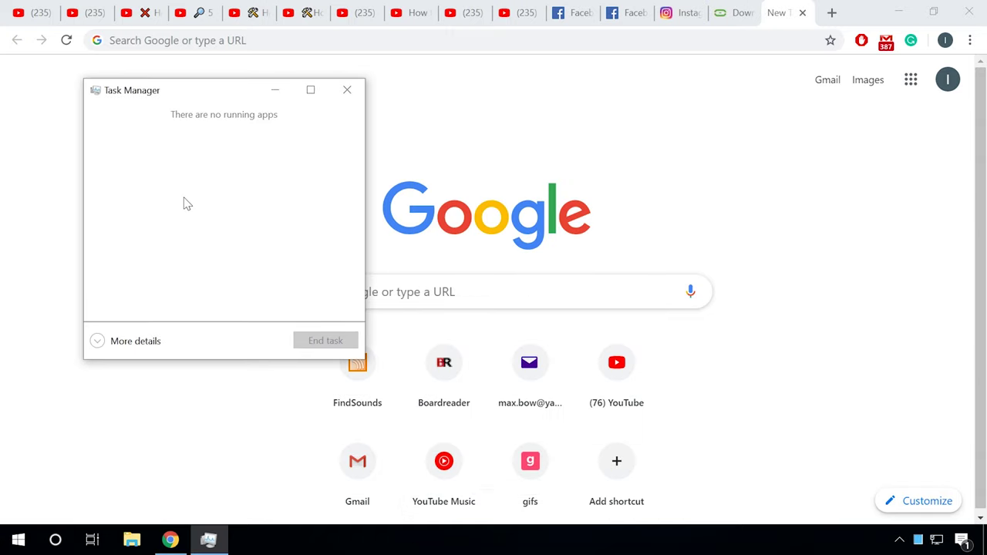
click(100, 341)
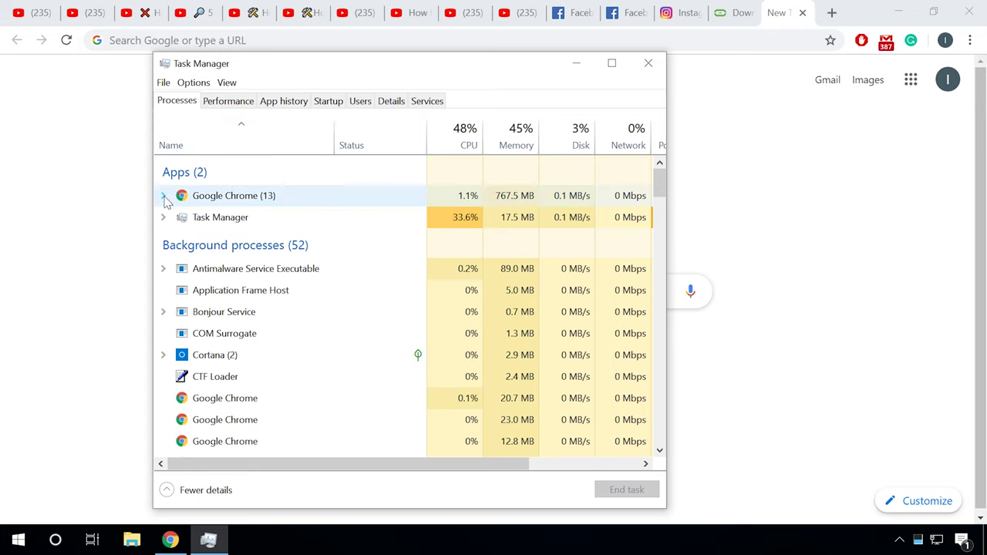
click(163, 196)
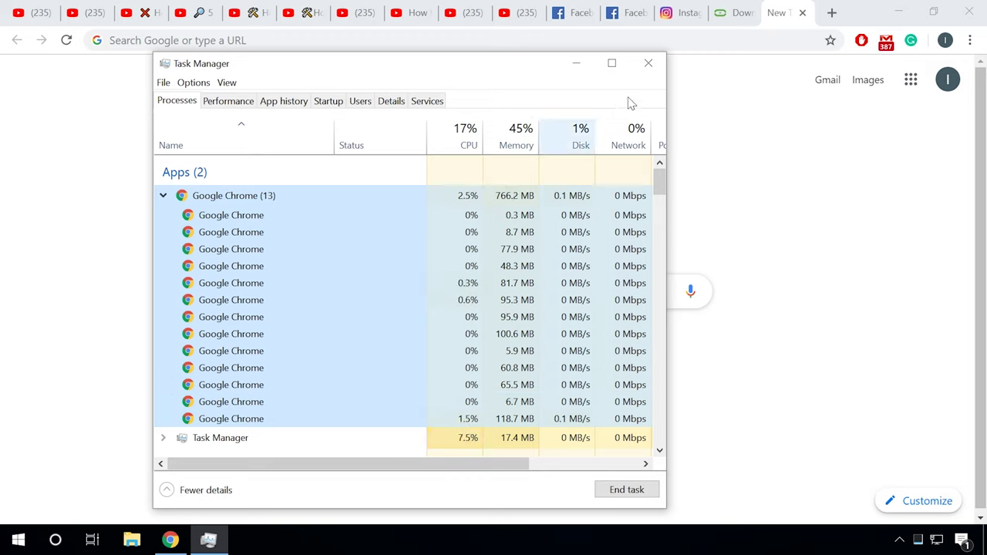
click(655, 65)
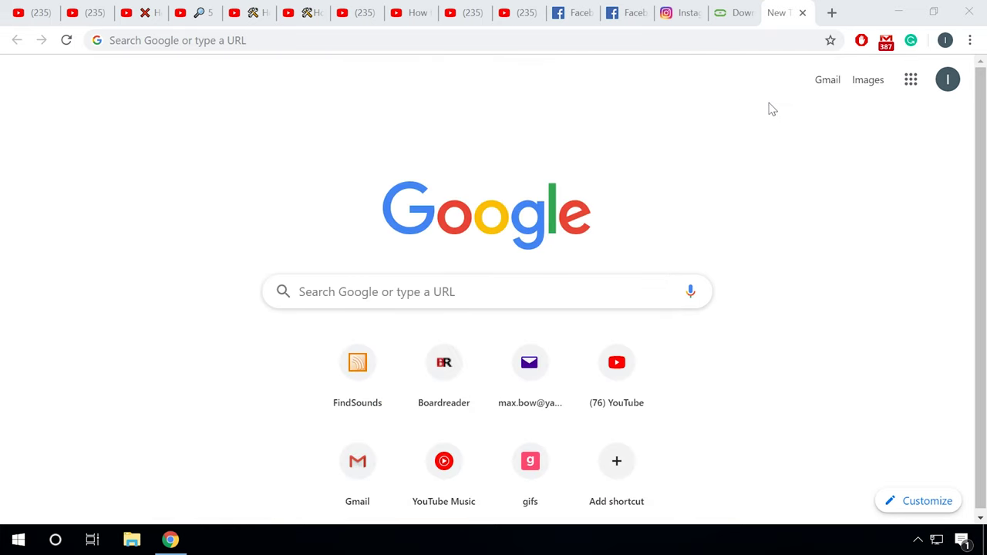
Step: Open Chrome's built-in task manager and enlarge its window to show the full task columns and more rows
click(971, 40)
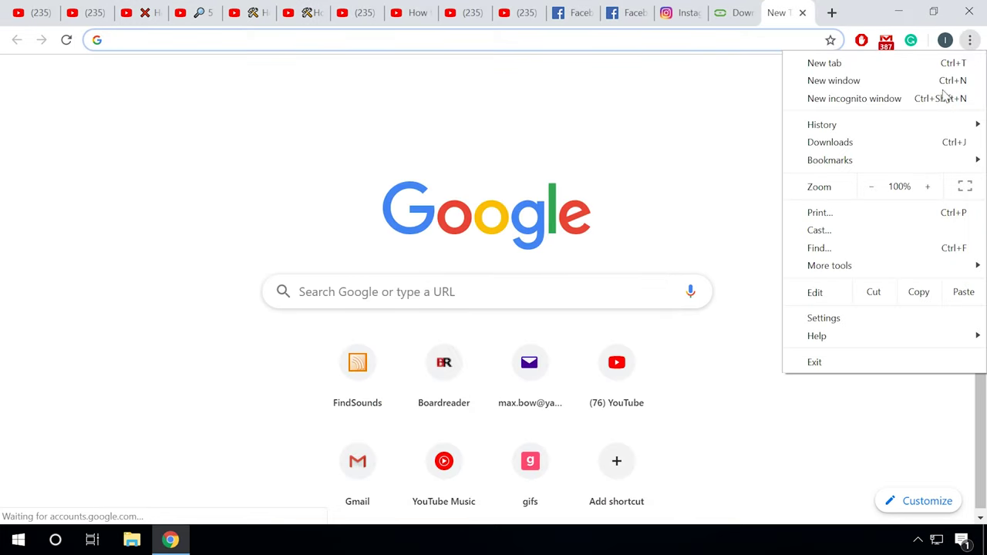
mouse_move(839, 271)
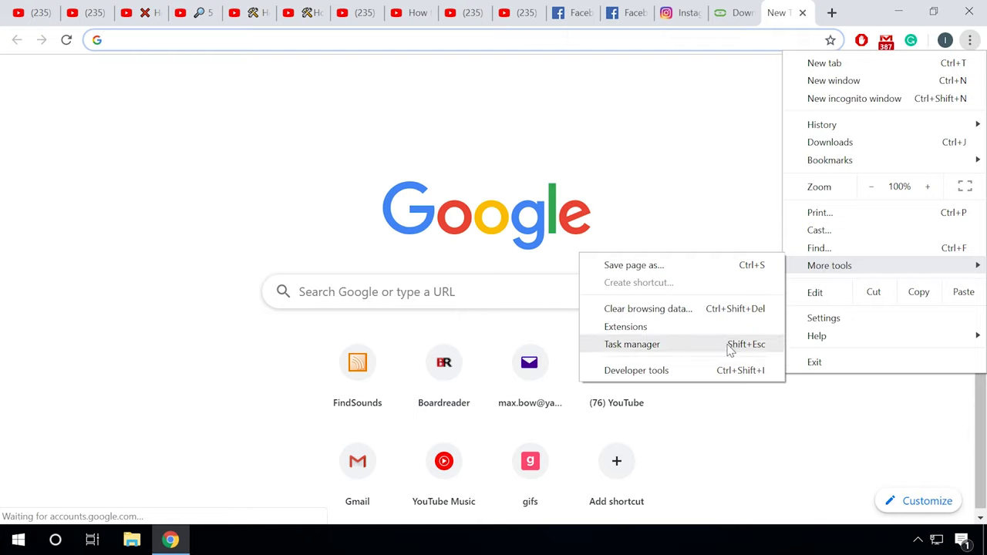
click(682, 347)
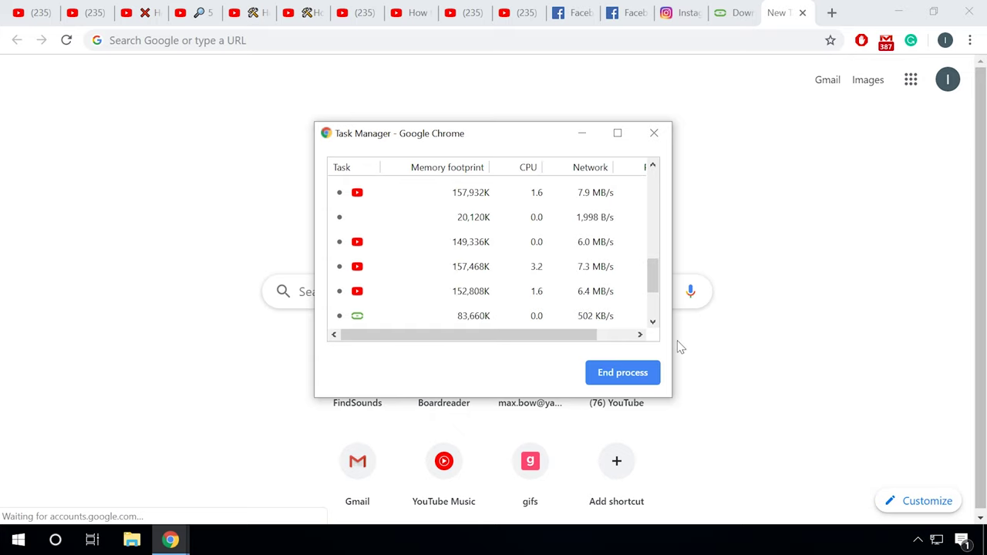
drag(671, 339, 823, 320)
drag(507, 147, 386, 110)
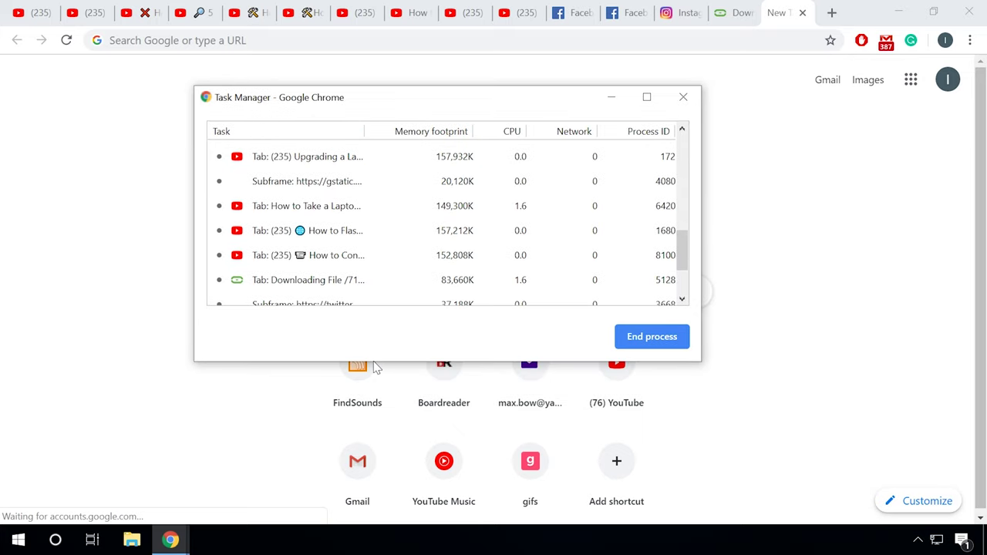
drag(382, 361, 386, 467)
Step: Review the browser's task list and its optional columns, and highlight the Instagram tab and GPU Process entries
scroll(399, 262, up, 5)
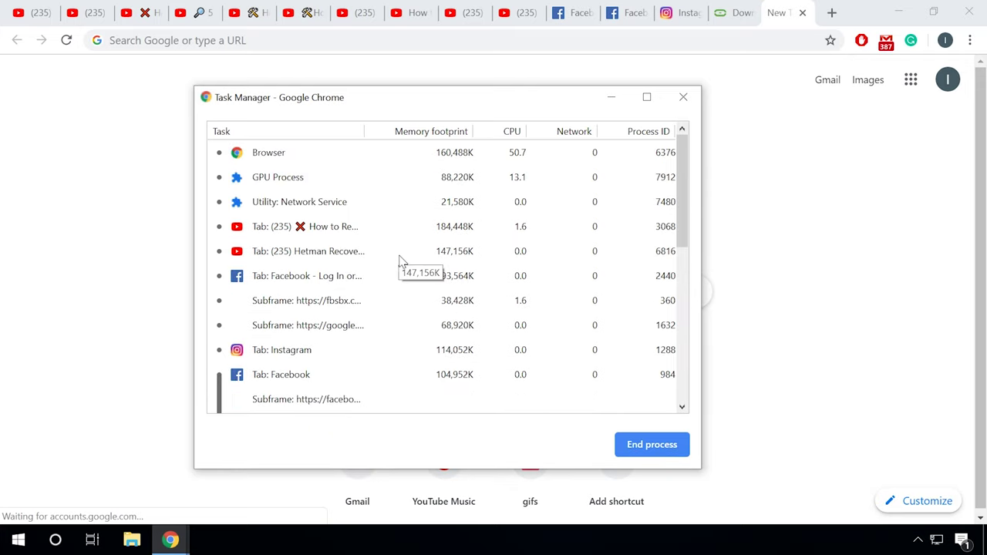
scroll(398, 231, down, 5)
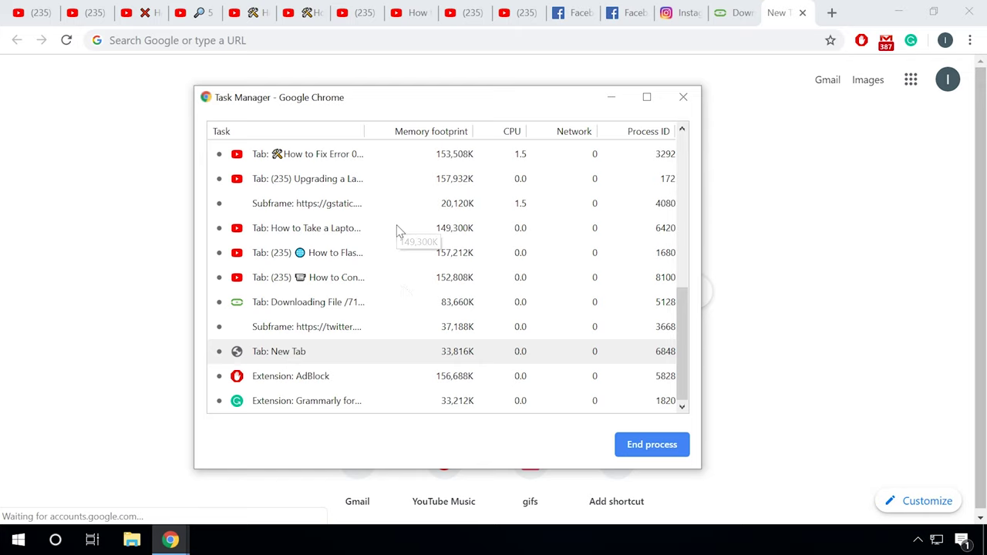
scroll(404, 294, up, 5)
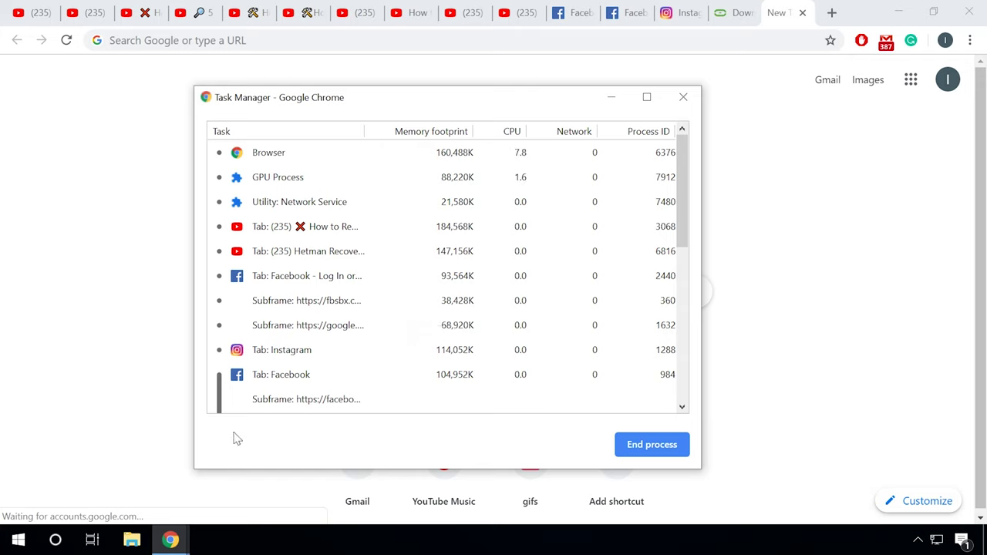
right_click(410, 263)
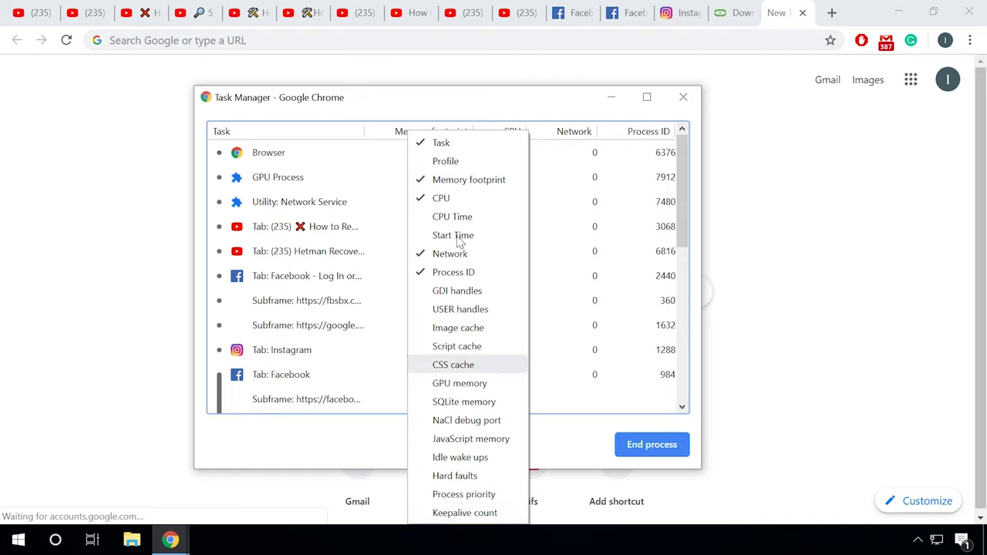
click(376, 443)
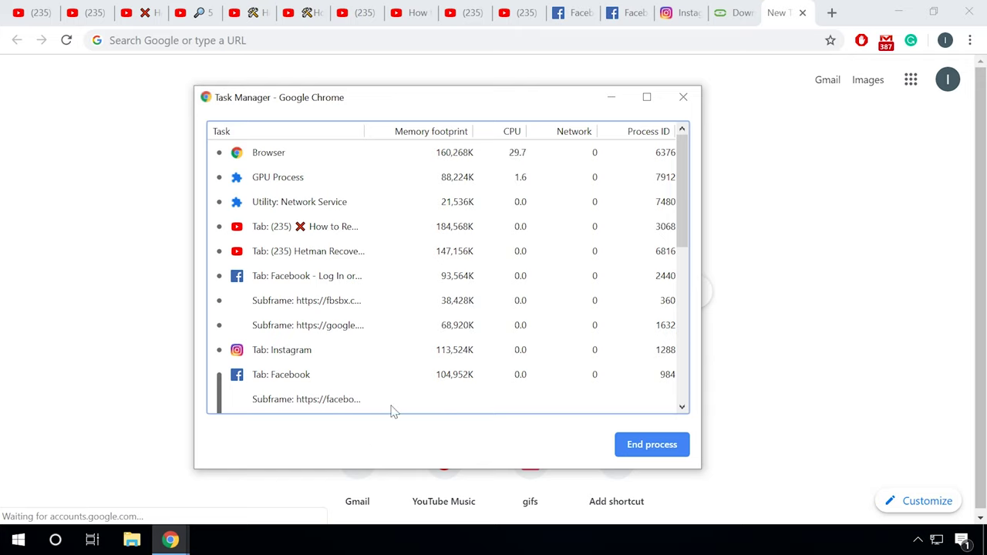
click(438, 353)
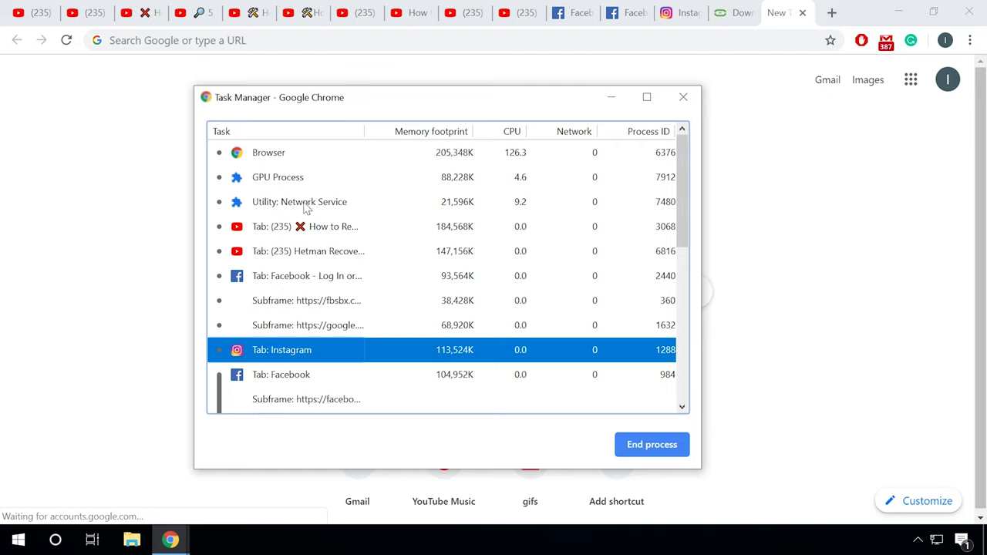
click(289, 181)
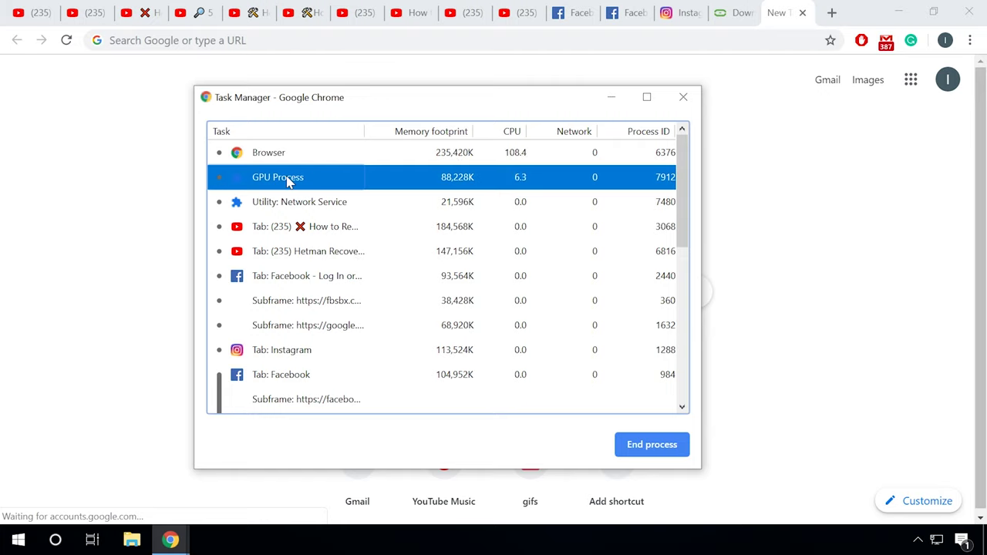
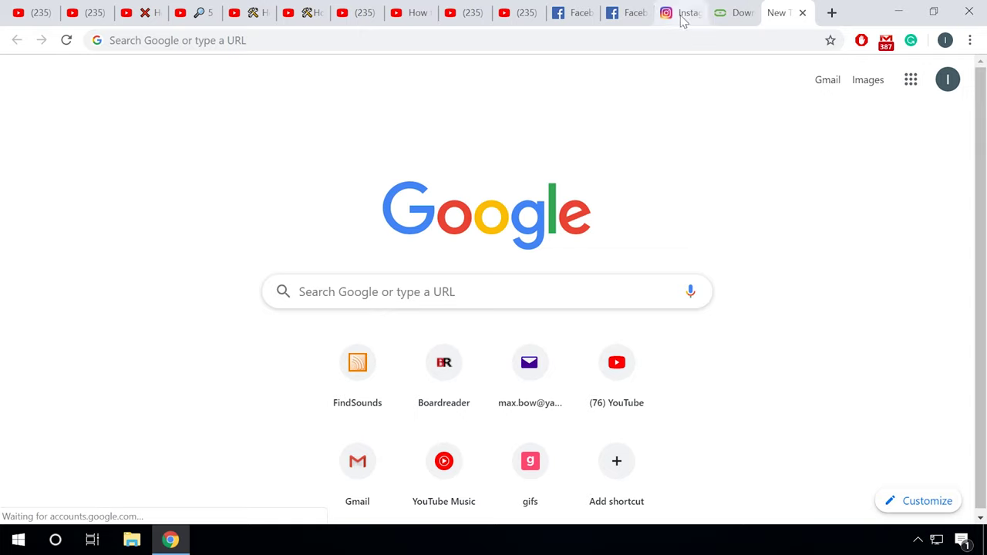
Step: Close the Instagram tab, the YouTube tab titled "How to Take a Laptop..." and the first Facebook tab
right_click(683, 21)
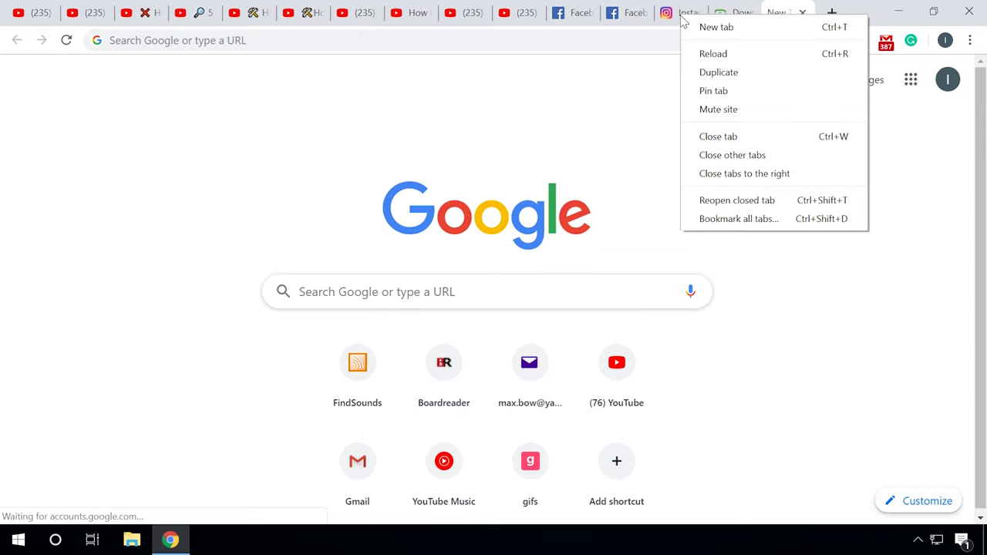
click(718, 137)
right_click(441, 16)
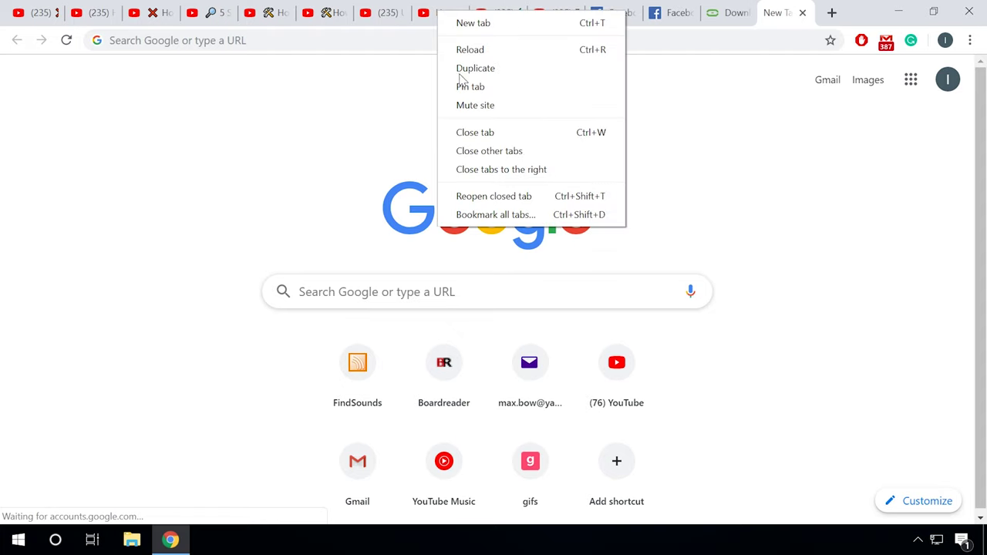
click(474, 132)
click(604, 19)
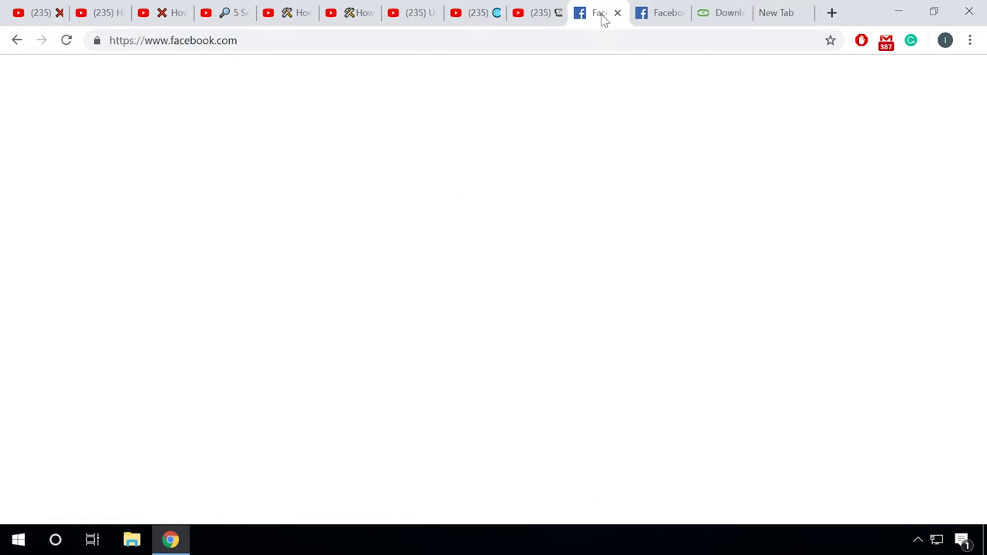
right_click(602, 18)
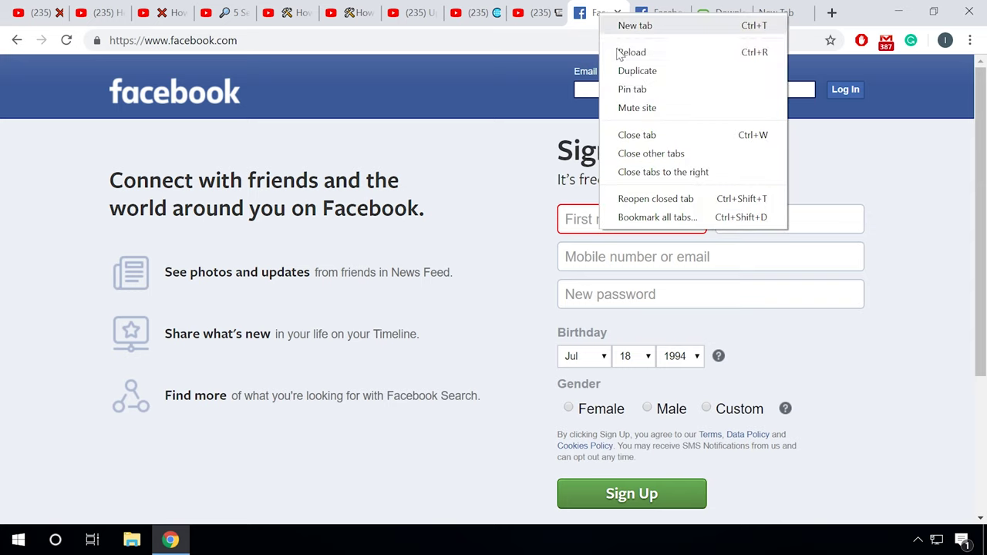
click(638, 136)
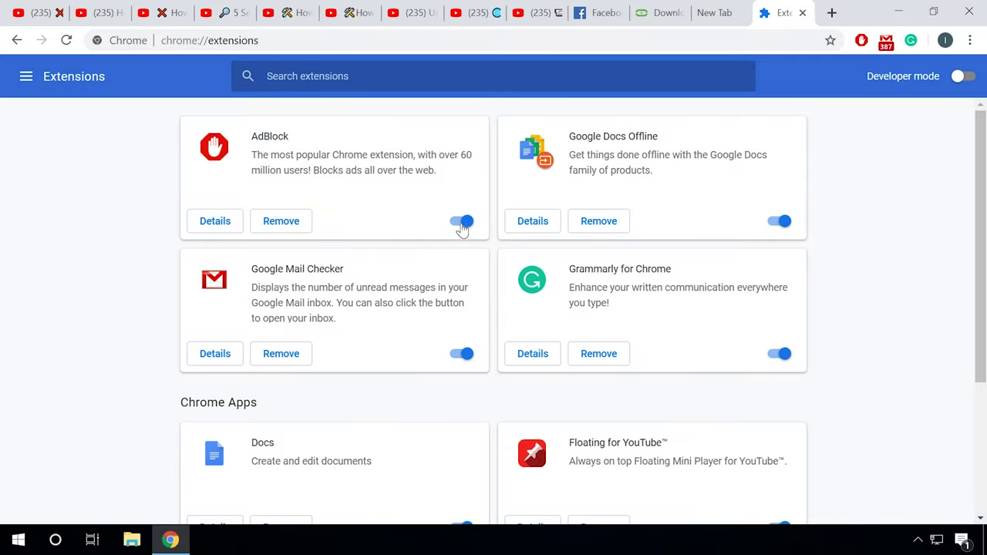
Step: Disable AdBlock, Grammarly for Chrome and the Floating for YouTube app, and remove the Google Mail Checker extension
click(463, 224)
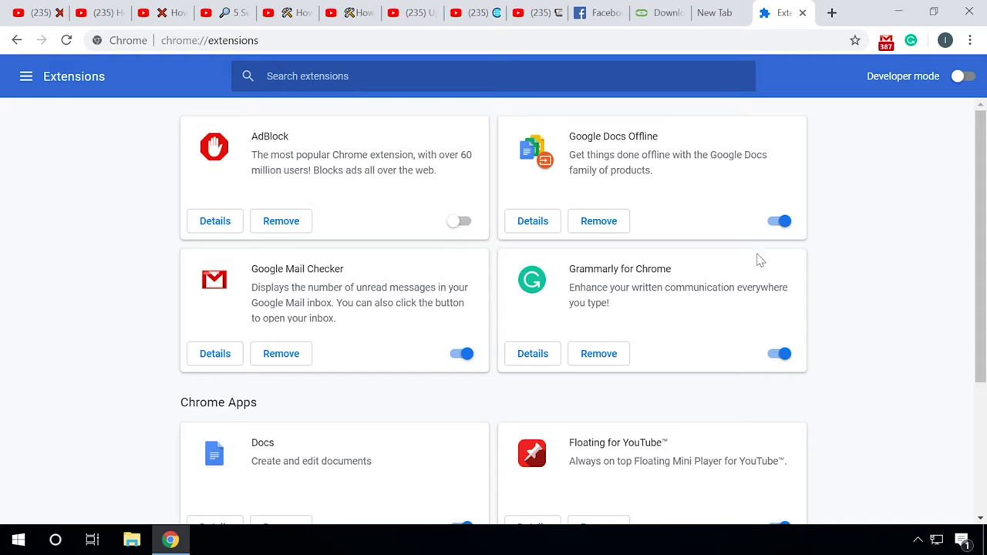
click(783, 356)
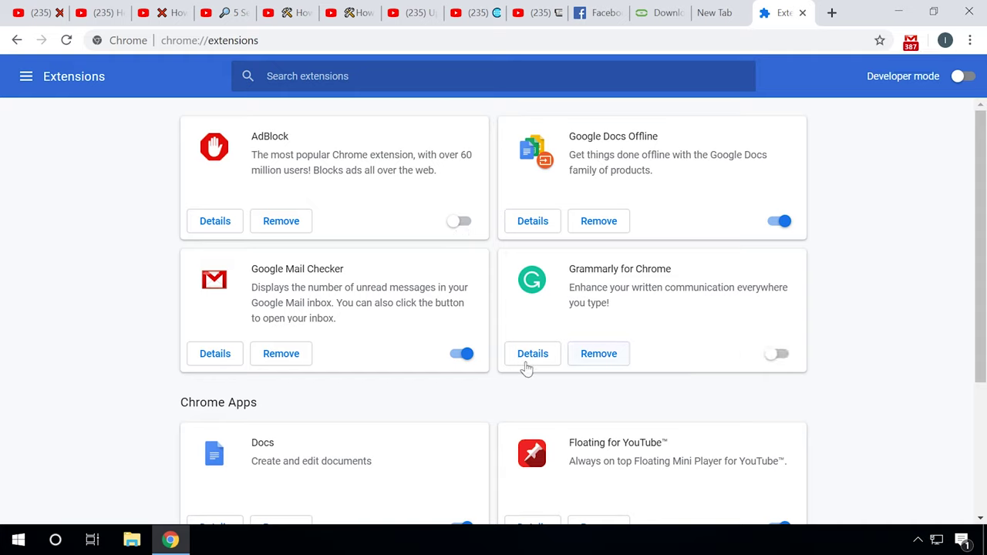
click(289, 354)
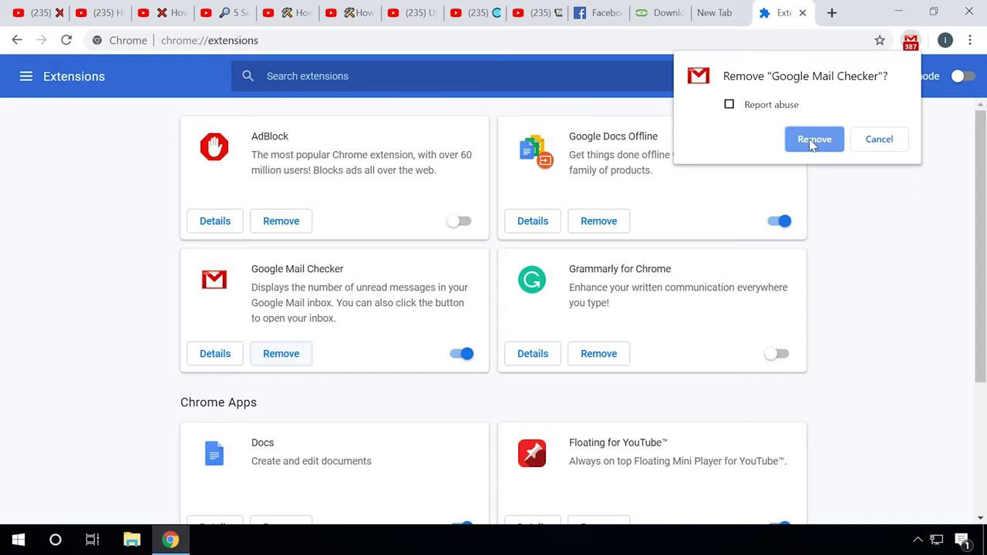
click(815, 142)
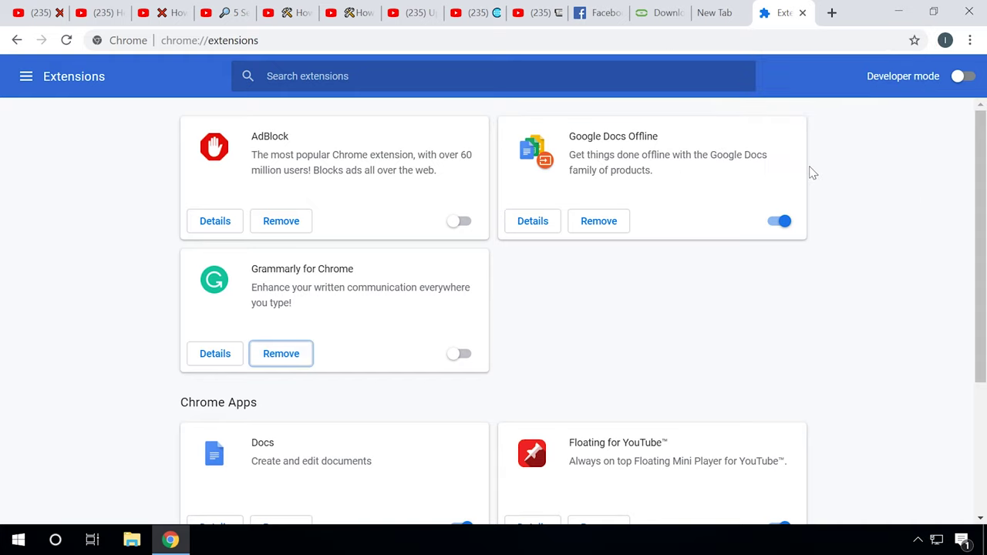
scroll(811, 176, down, 2)
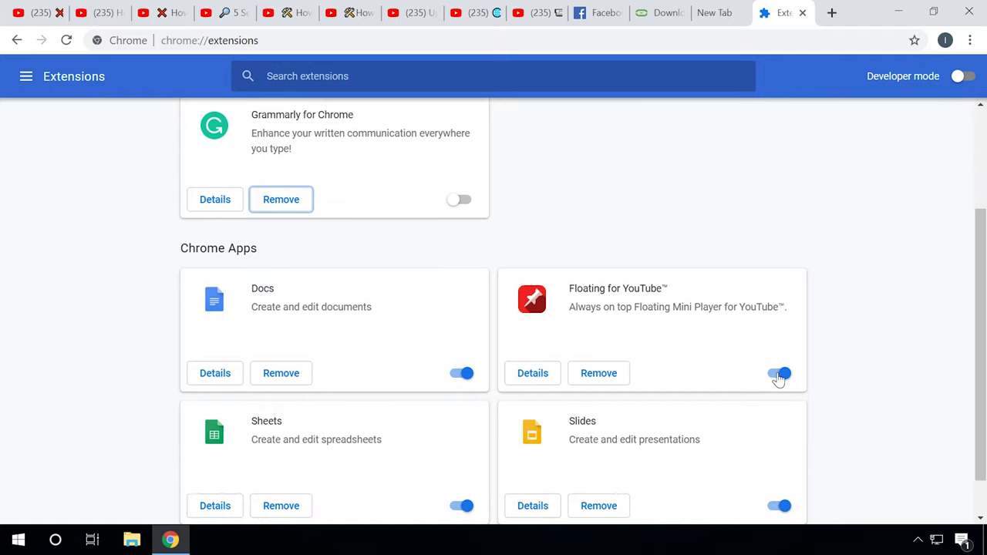
click(779, 375)
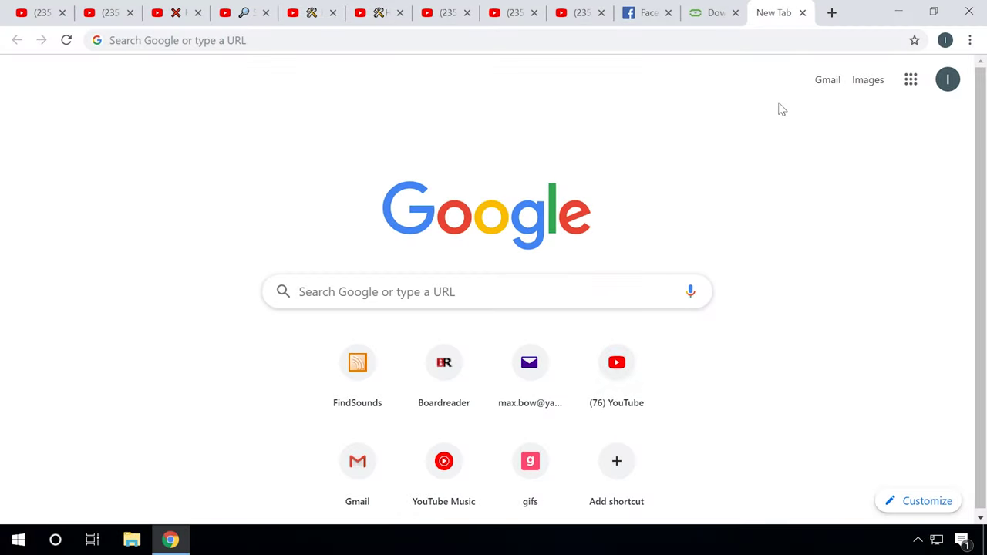
Step: Open the Clear browsing data dialog from Chrome's advanced settings
click(970, 41)
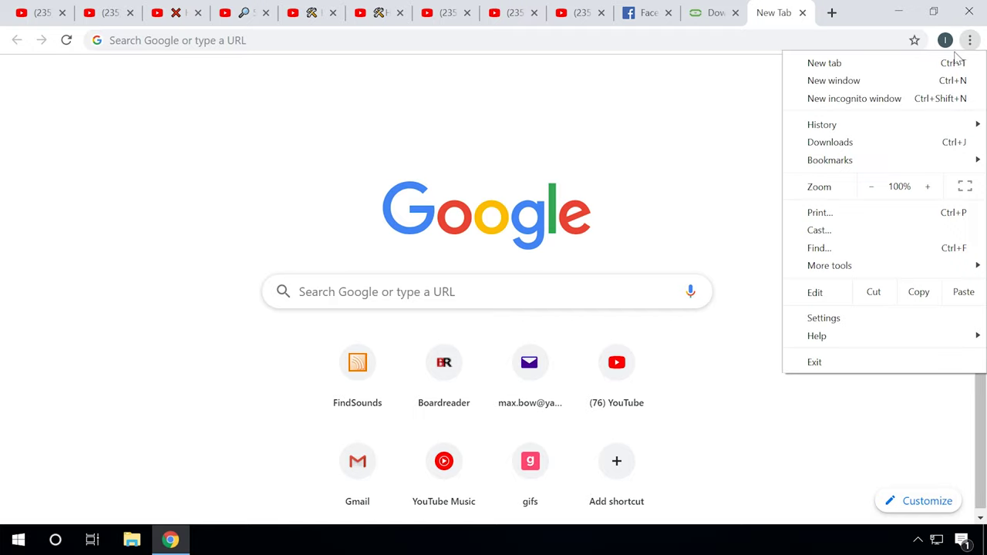
click(824, 318)
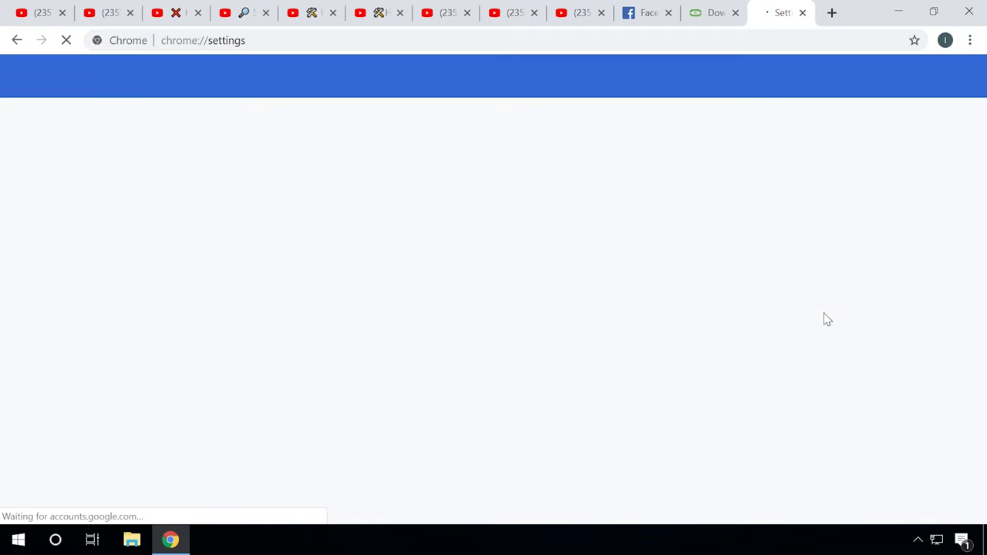
scroll(827, 319, down, 5)
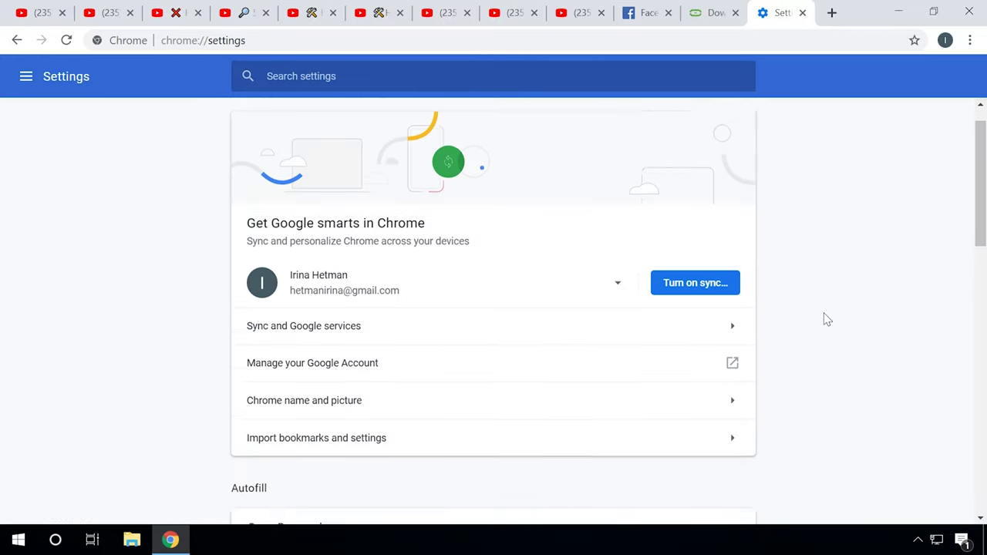
scroll(827, 319, down, 7)
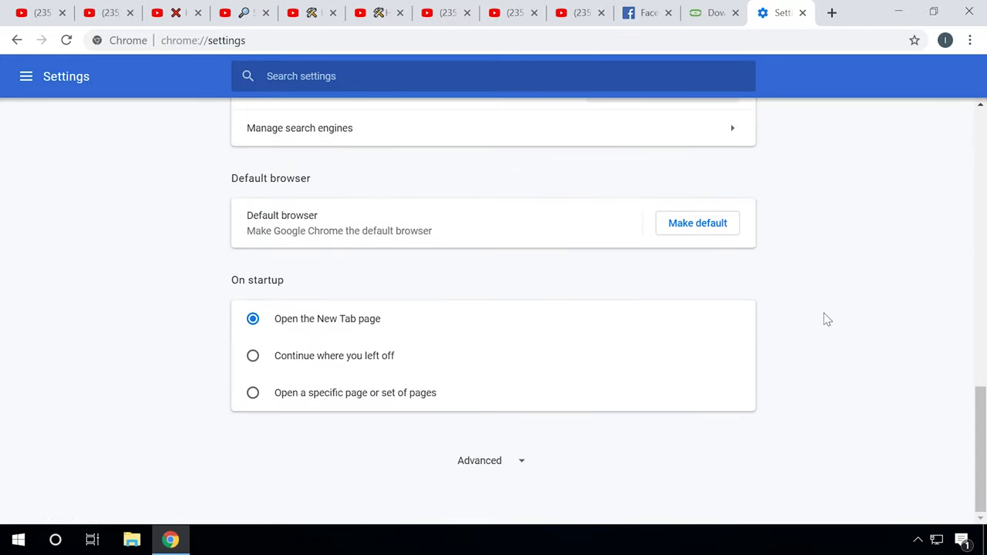
click(492, 460)
scroll(485, 461, down, 2)
scroll(485, 461, down, 1)
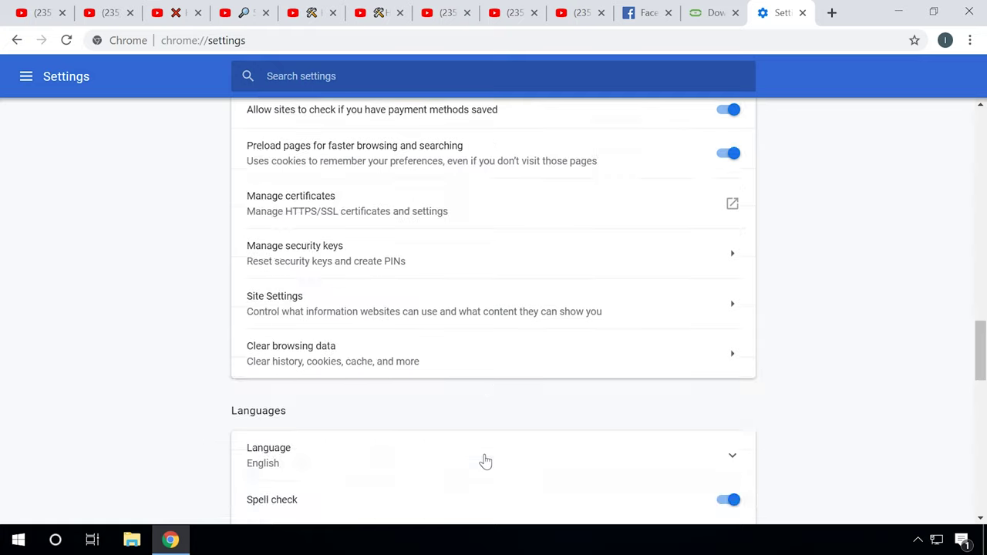
click(325, 358)
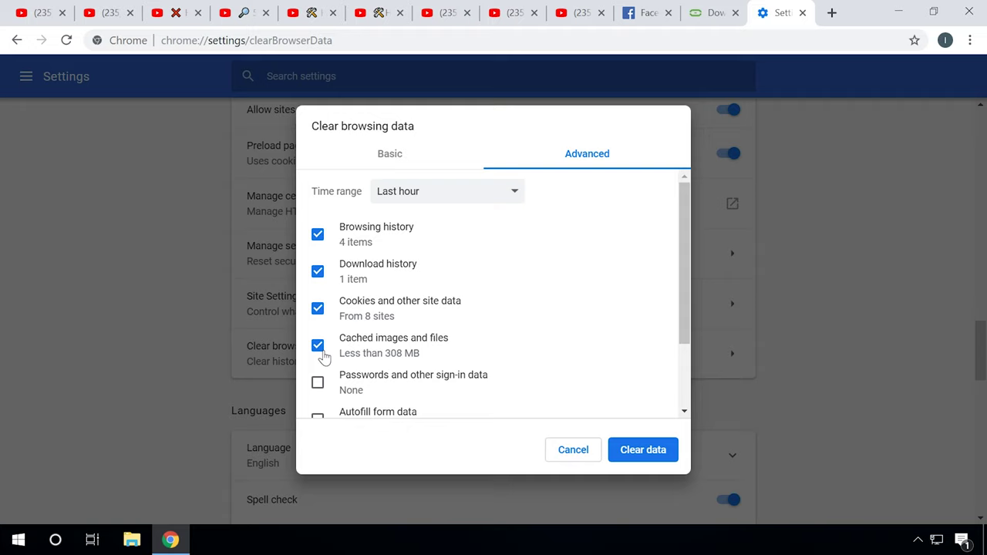
Step: Clear the browsing history, download history, cookies and site data, and cached images and files from the last hour
click(419, 197)
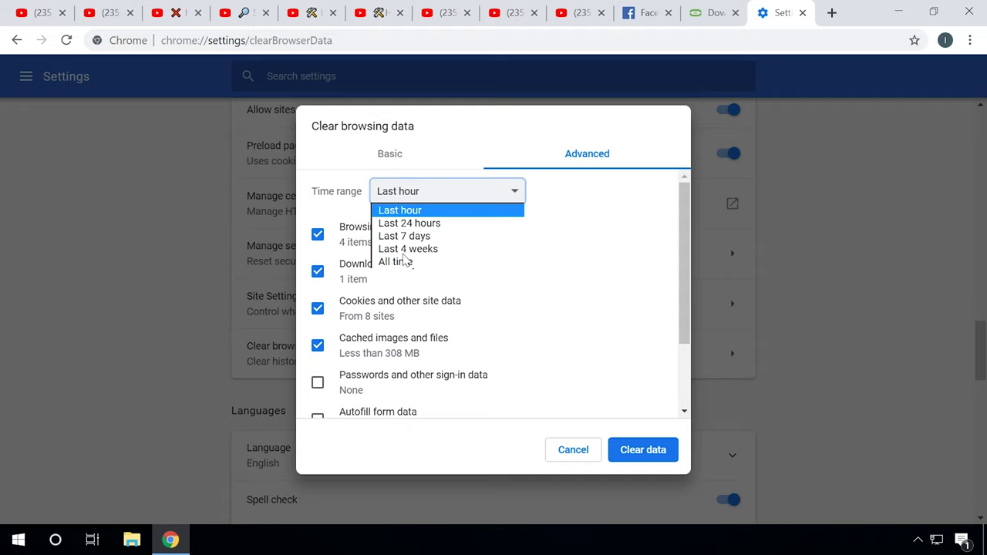
click(399, 211)
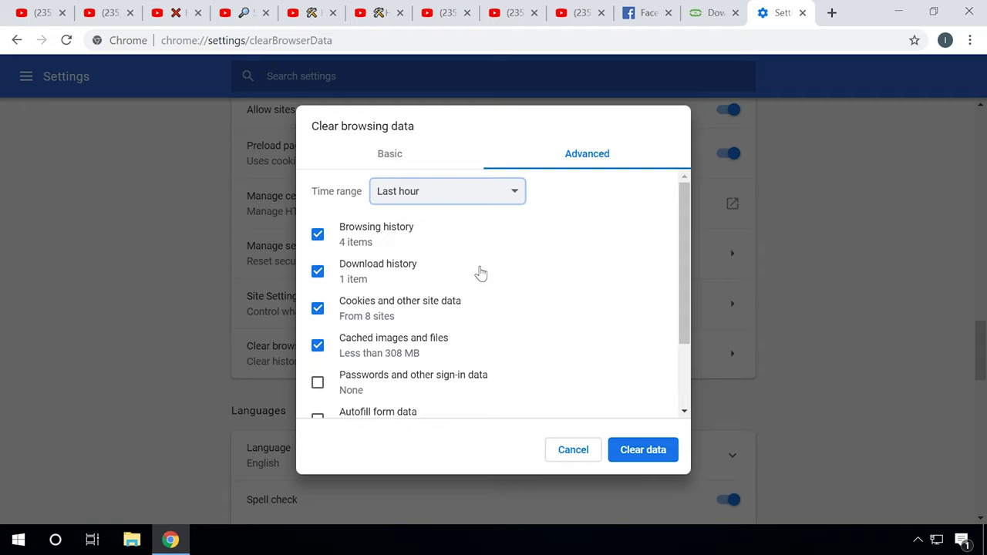
click(629, 450)
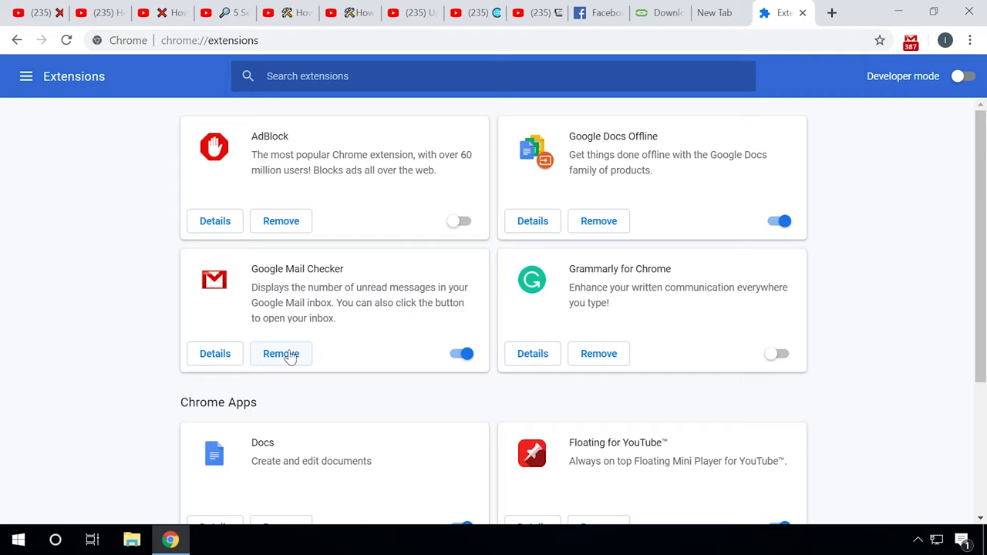
Step: Remove the Google Mail Checker extension and disable the Floating for YouTube app
click(281, 354)
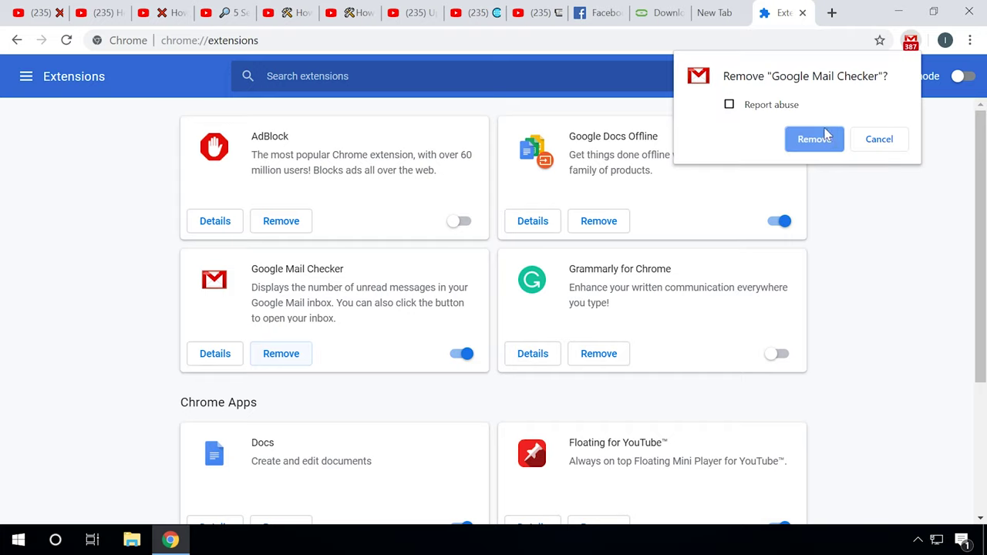
click(815, 141)
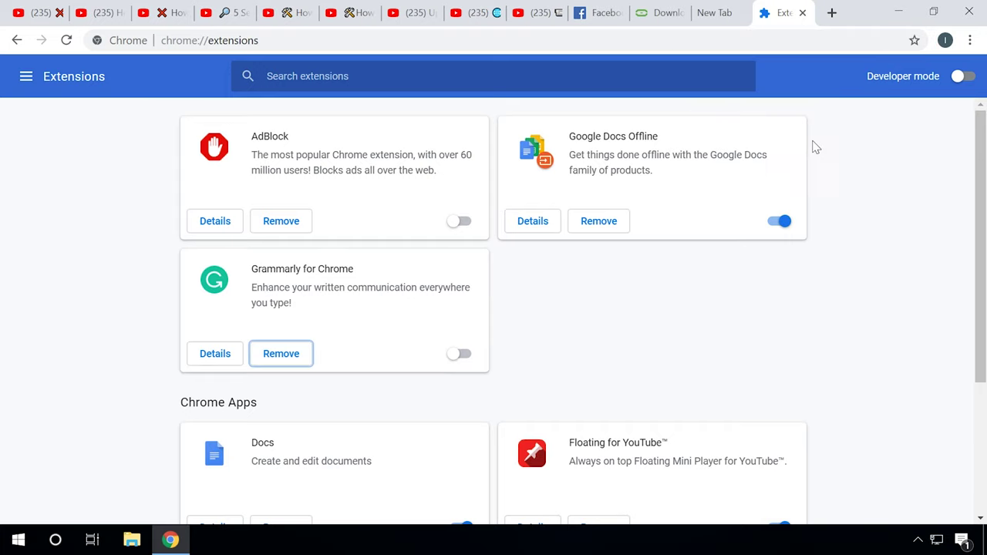
scroll(810, 172, down, 2)
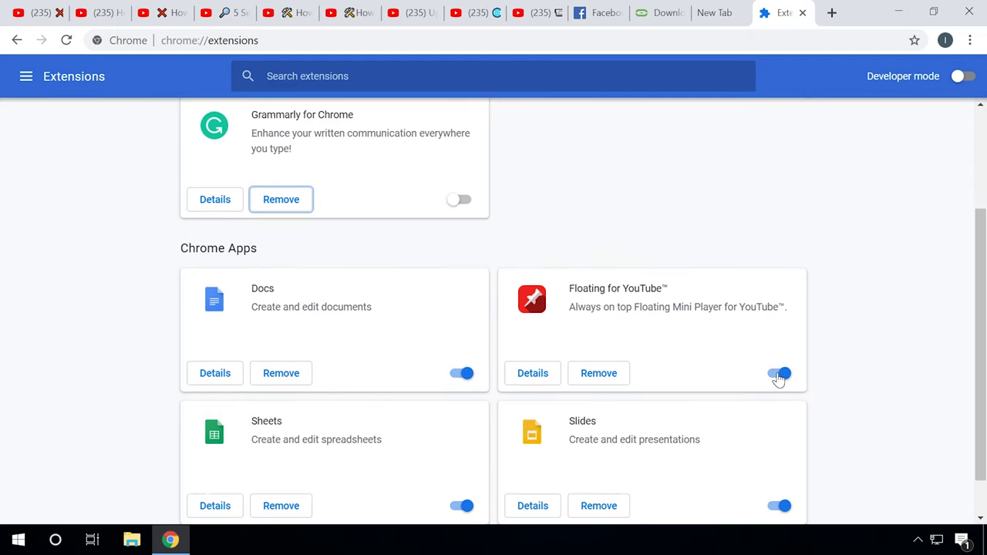
click(779, 375)
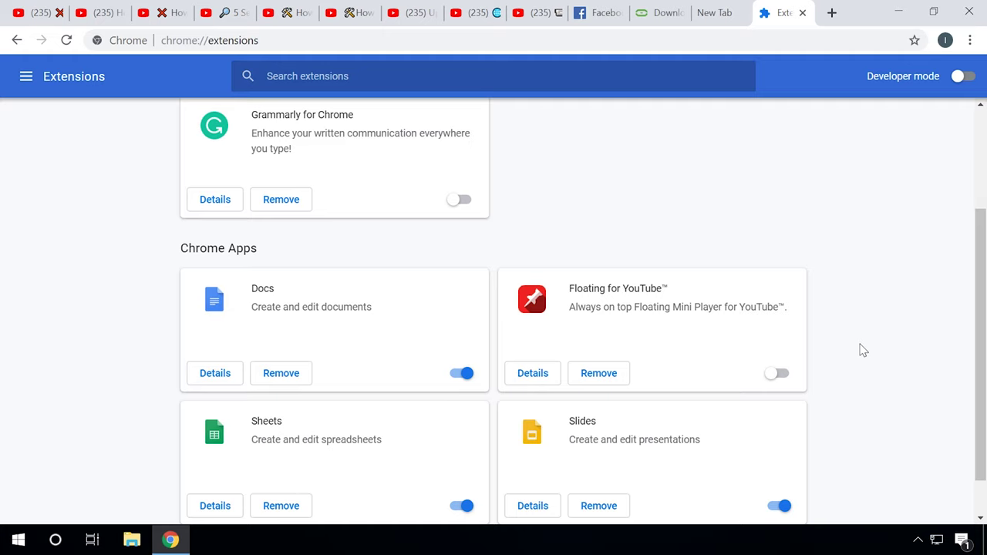
scroll(863, 351, down, 1)
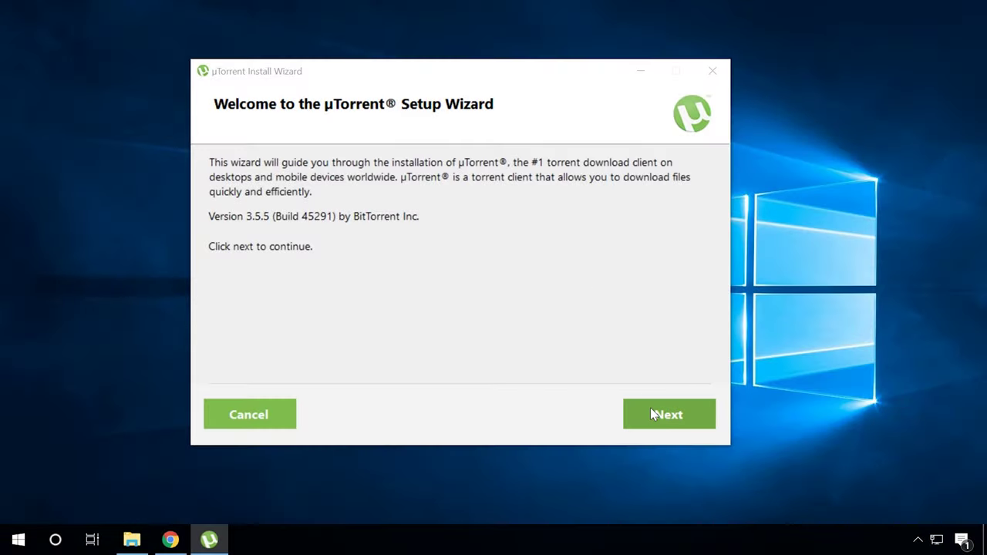
Step: Advance the µTorrent setup wizard past the welcome and warning pages to the optional Opera offer
click(650, 409)
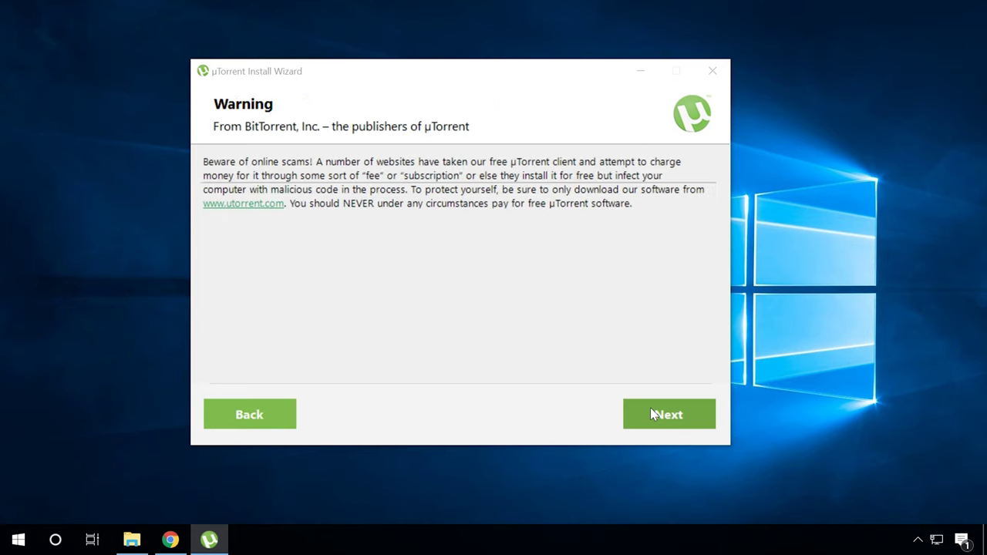
click(650, 408)
click(650, 413)
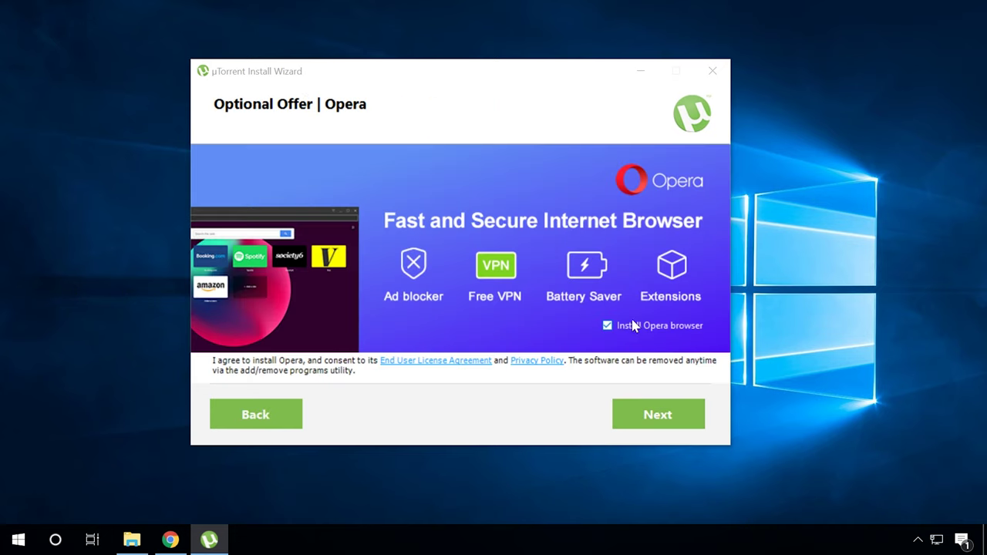